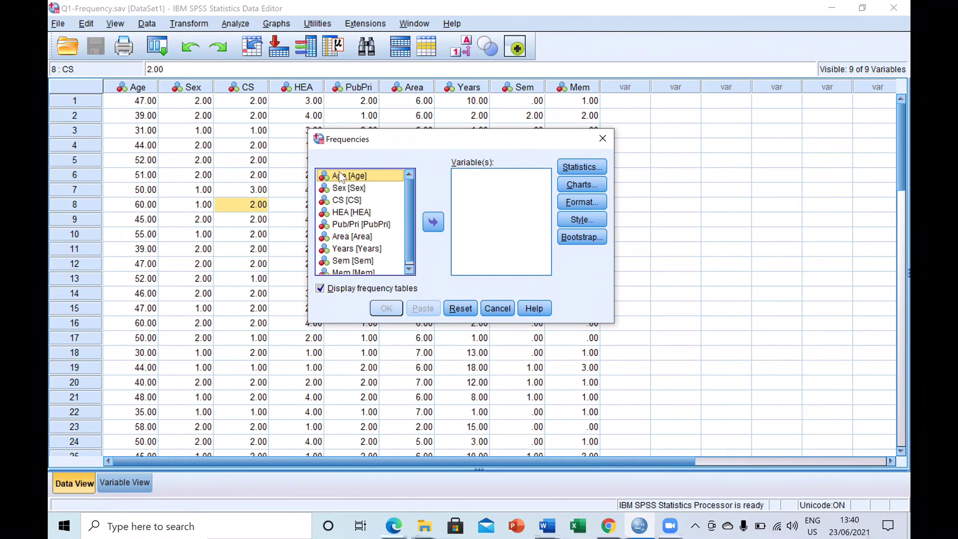
Step: Add all nine variables, from Age through Mem, to the Frequencies analysis
{"action": "key", "text": "shift+Down"}
{"action": "key", "text": "shift+Down"}
{"action": "key", "text": "shift+Down"}
{"action": "key", "text": "shift+Down"}
{"action": "key", "text": "shift+Down"}
{"action": "key", "text": "shift+Down"}
{"action": "key", "text": "shift+Down"}
{"action": "key", "text": "shift+Down"}
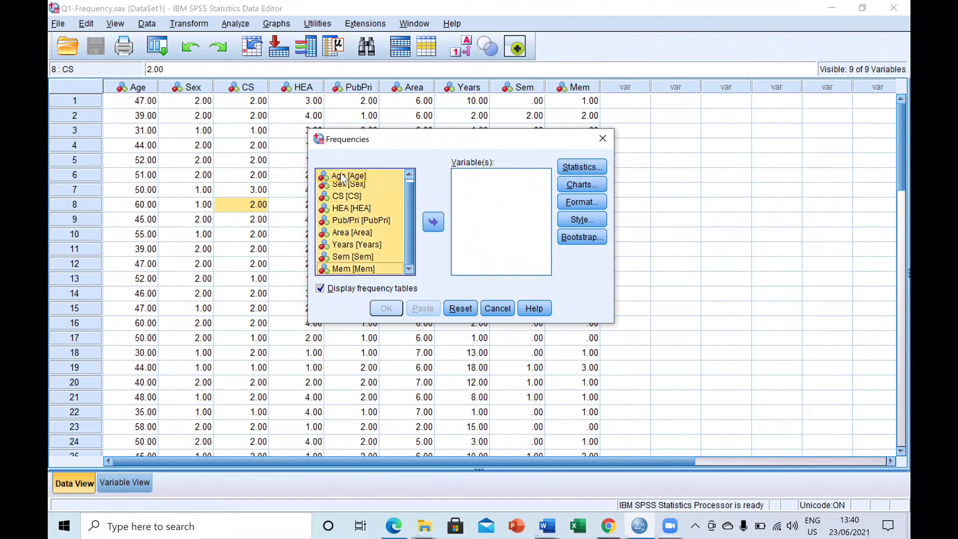
{"action": "left_click", "coordinate": [433, 223]}
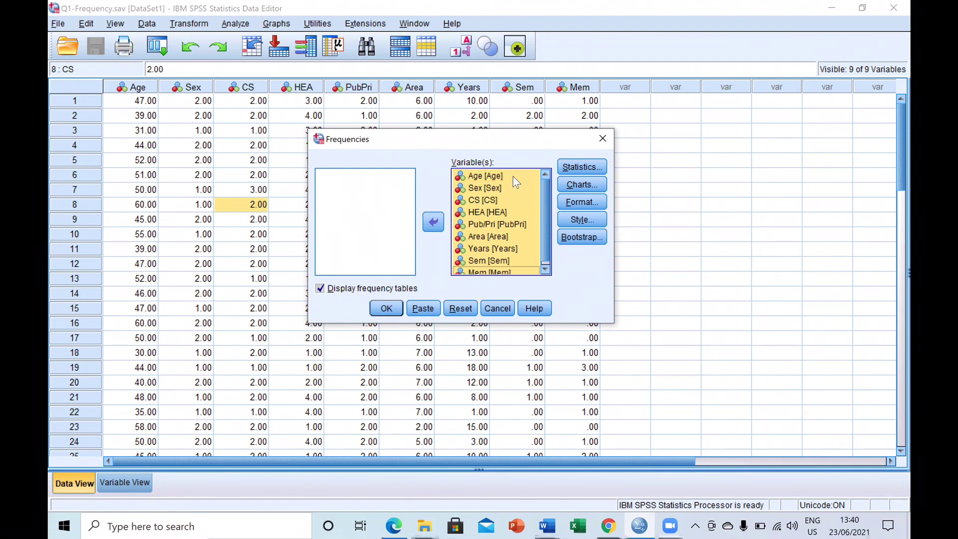
Step: Include the mean, median, mode and standard deviation in the Frequencies statistics and run the analysis
{"action": "left_click", "coordinate": [571, 164]}
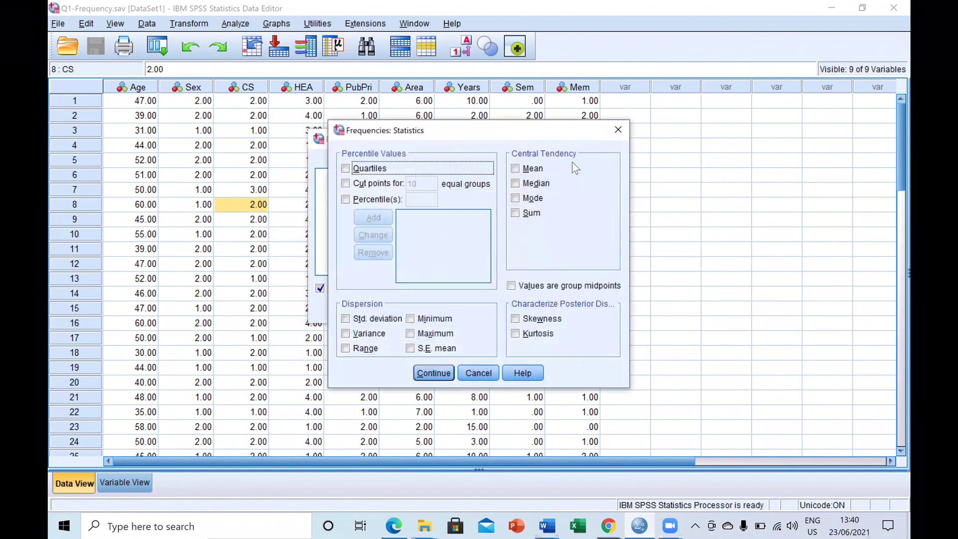
{"action": "left_click", "coordinate": [515, 170]}
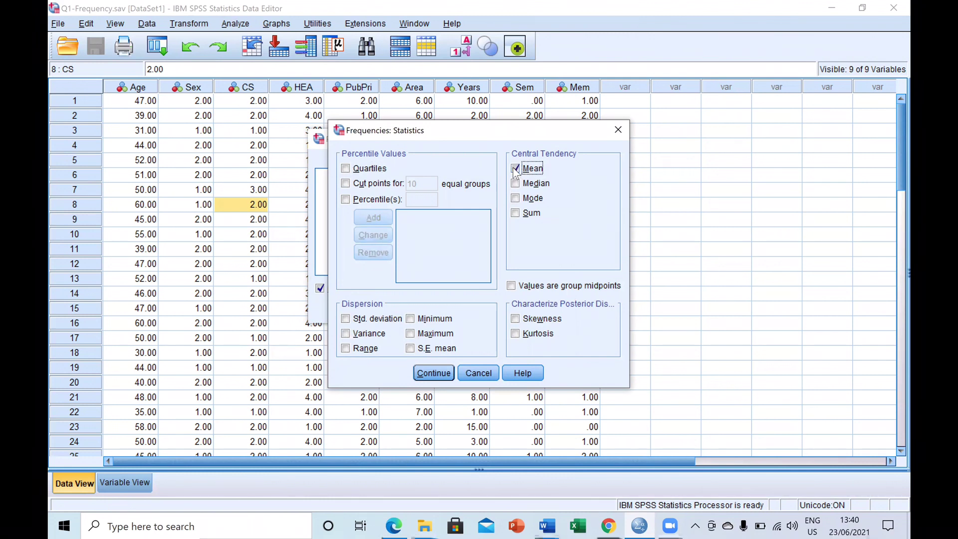
{"action": "left_click", "coordinate": [514, 182]}
{"action": "left_click", "coordinate": [515, 199]}
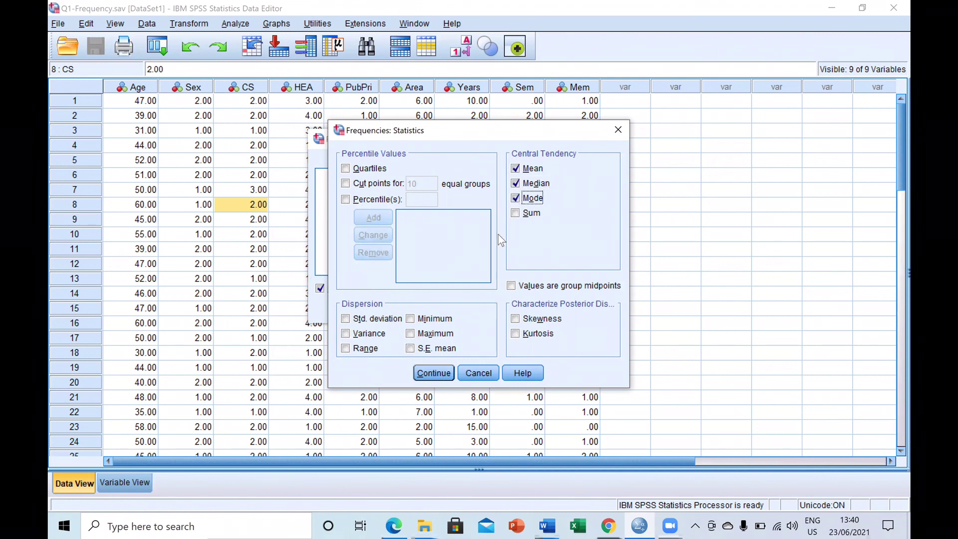
{"action": "left_click", "coordinate": [345, 319]}
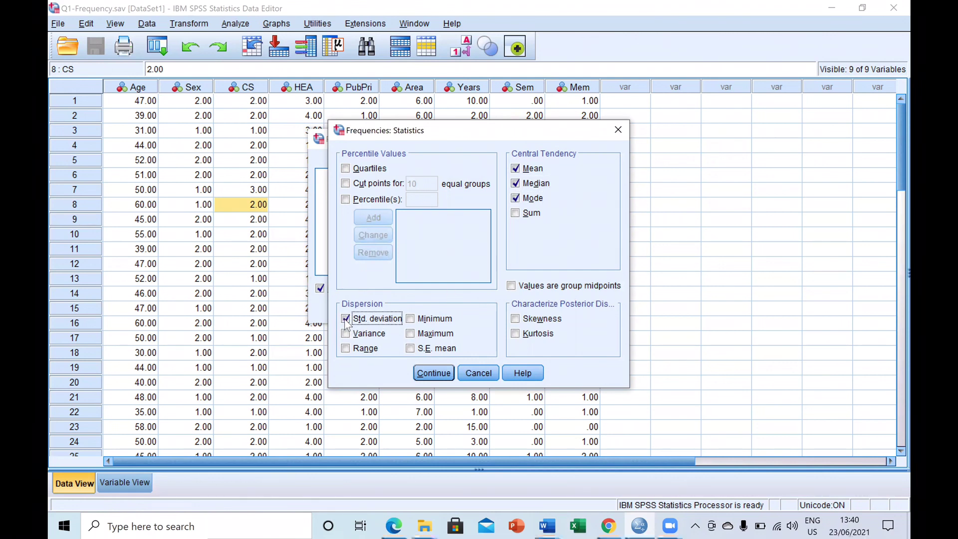
{"action": "left_click", "coordinate": [432, 373]}
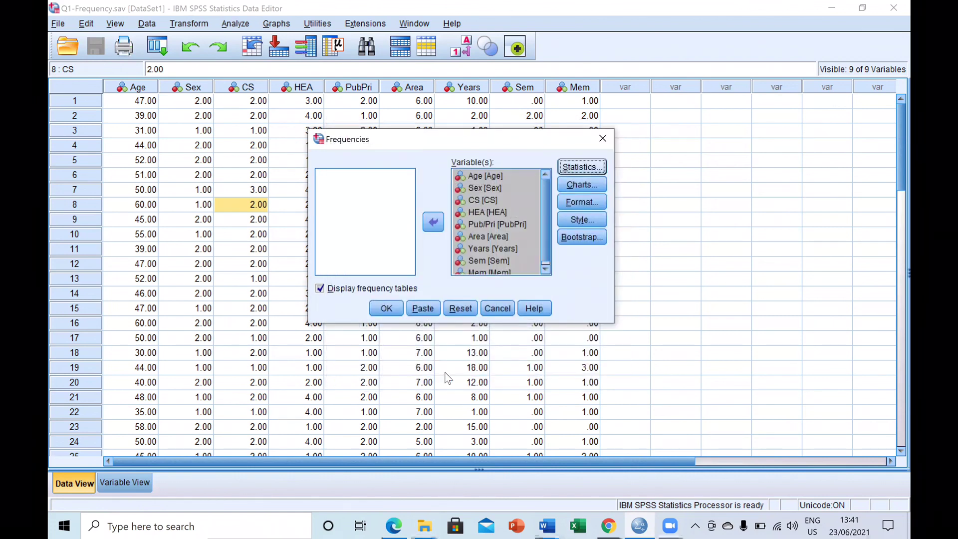
{"action": "left_click", "coordinate": [384, 309]}
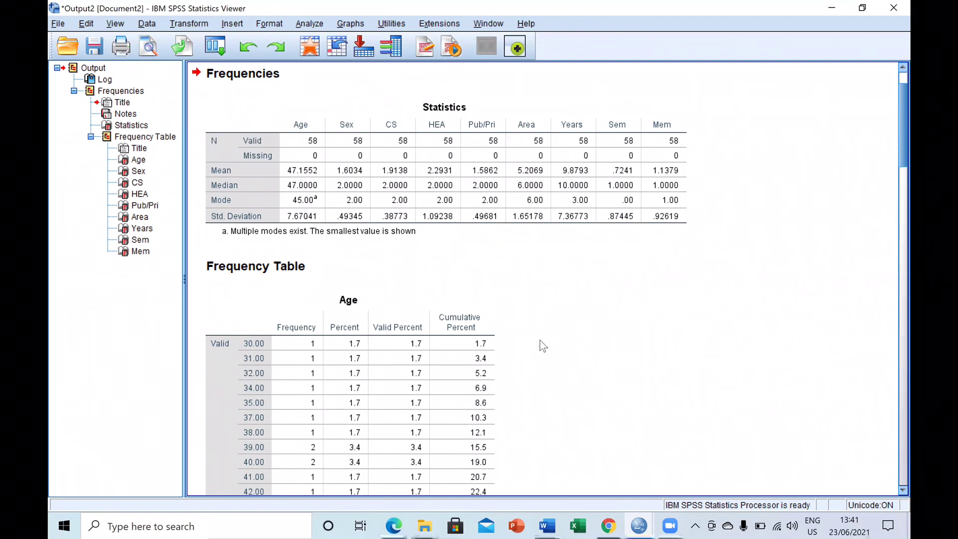
Step: Examine the Statistics table and the frequency tables for the variables in the Frequencies output
{"action": "scroll", "coordinate": [539, 340], "scroll_direction": "up", "scroll_amount": 2}
{"action": "scroll", "coordinate": [540, 340], "scroll_direction": "down", "scroll_amount": 8}
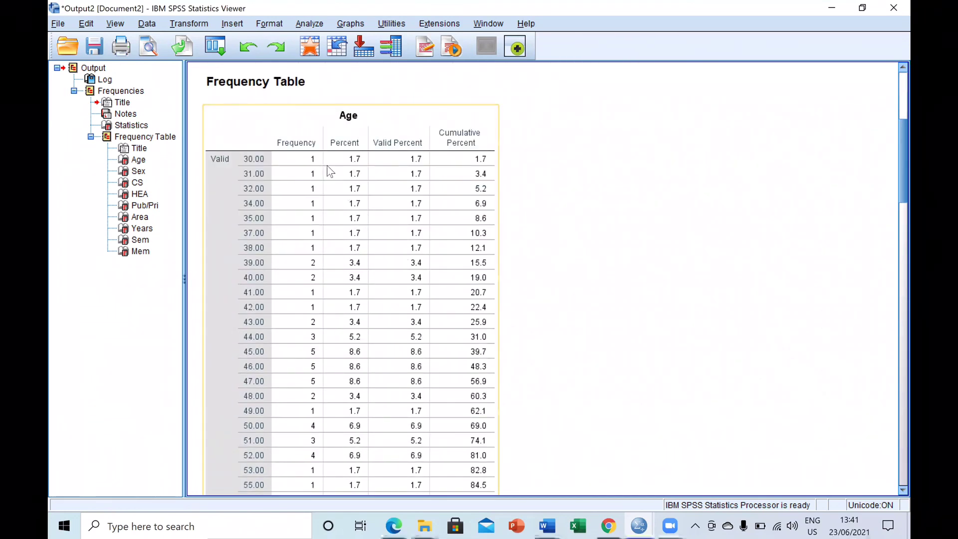
{"action": "scroll", "coordinate": [579, 241], "scroll_direction": "down", "scroll_amount": 20}
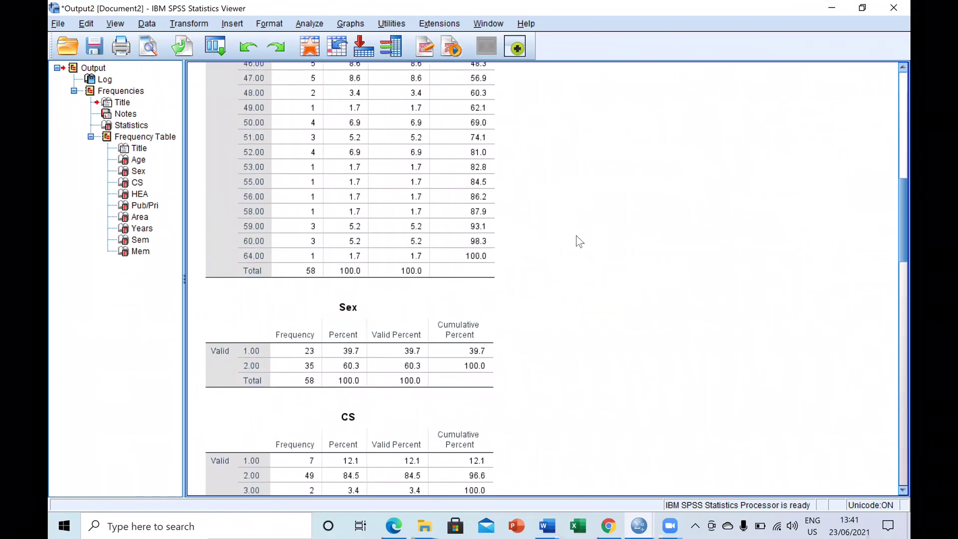
{"action": "scroll", "coordinate": [579, 241], "scroll_direction": "down", "scroll_amount": 10}
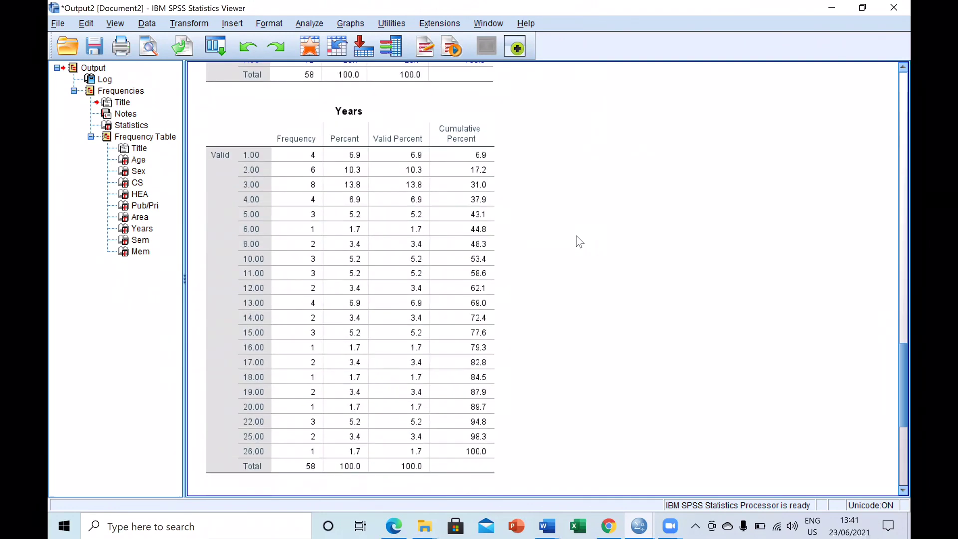
{"action": "scroll", "coordinate": [578, 242], "scroll_direction": "up", "scroll_amount": 20}
{"action": "scroll", "coordinate": [579, 241], "scroll_direction": "up", "scroll_amount": 5}
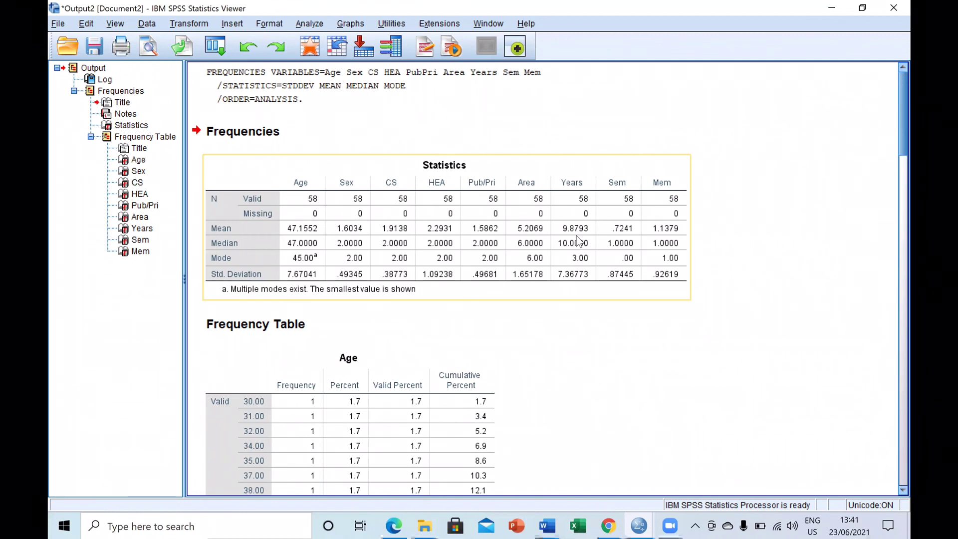
{"action": "left_click", "coordinate": [629, 368]}
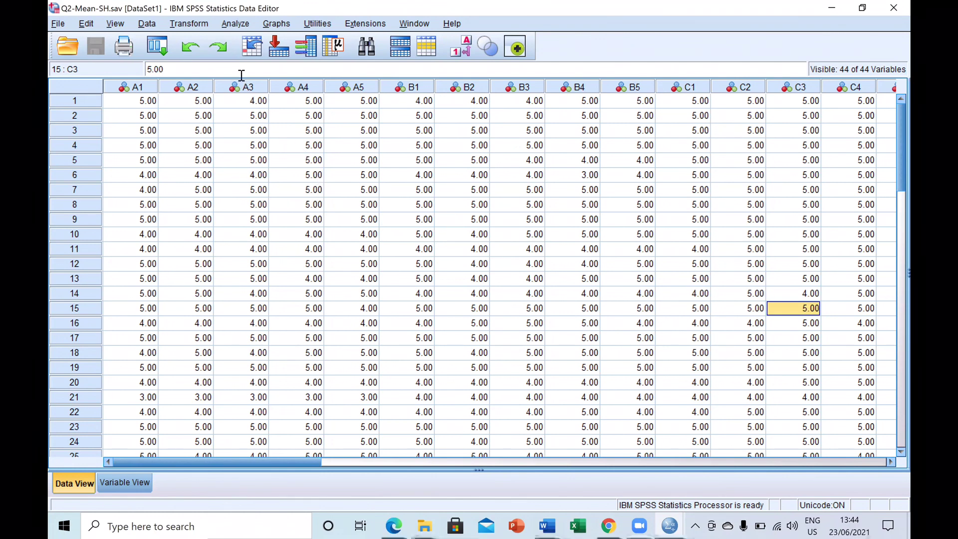
Step: Set up a Descriptives analysis of Q2-Mean-SH.sav with all variables from A1 through I5
{"action": "left_click", "coordinate": [235, 25]}
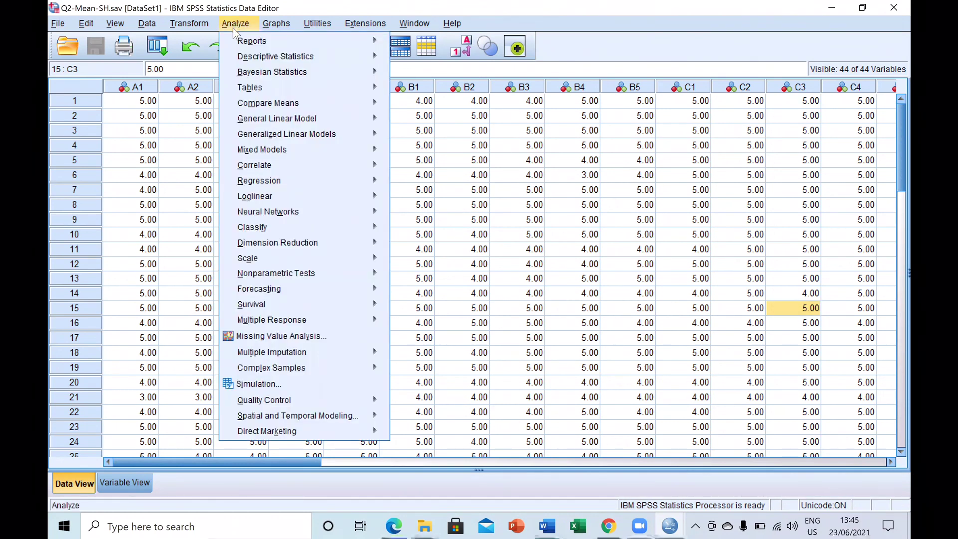
{"action": "mouse_move", "coordinate": [243, 56]}
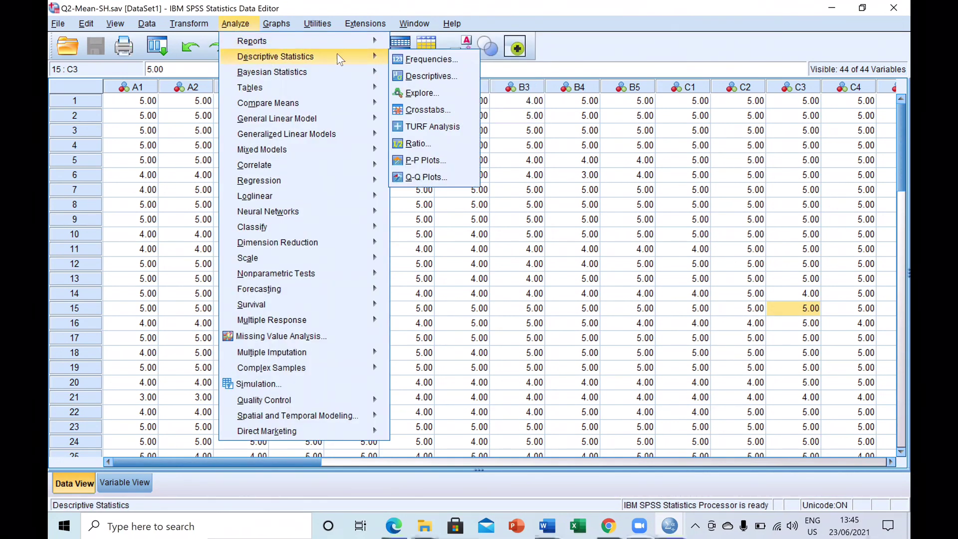
{"action": "left_click", "coordinate": [426, 78]}
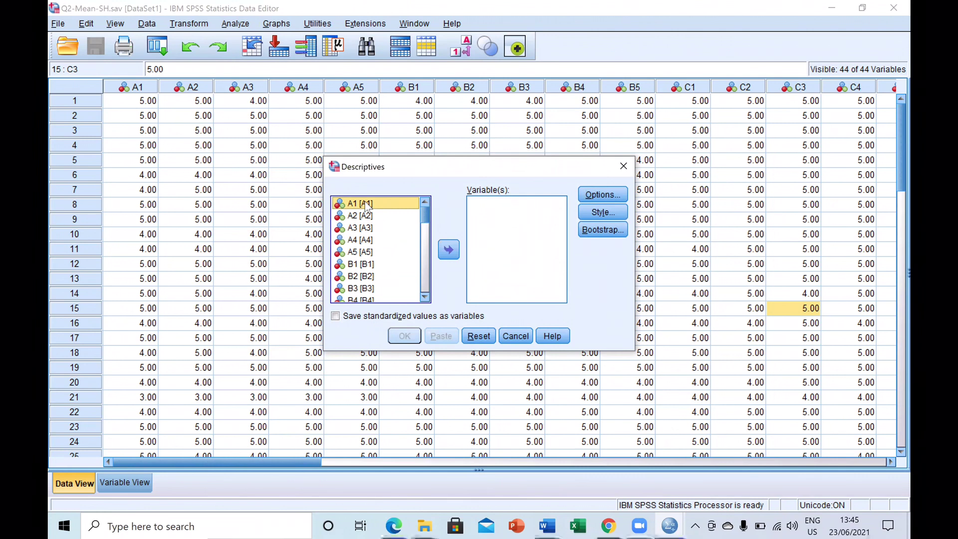
{"action": "key", "text": "shift+Down"}
{"action": "key", "text": "shift+Down"}
{"action": "key", "text": "shift+Down"}
{"action": "key", "text": "shift+Down"}
{"action": "key", "text": "shift+Down"}
{"action": "key", "text": "shift+Down"}
{"action": "key", "text": "shift+Down"}
{"action": "key", "text": "shift+Down"}
{"action": "key", "text": "shift+Down"}
{"action": "key", "text": "shift+Down"}
{"action": "key", "text": "shift+Down"}
{"action": "key", "text": "shift+Down"}
{"action": "key", "text": "shift+Down"}
{"action": "key", "text": "shift+Down"}
{"action": "key", "text": "shift+Down"}
{"action": "key", "text": "shift+Down"}
{"action": "key", "text": "shift+Down"}
{"action": "key", "text": "shift+Down"}
{"action": "key", "text": "shift+Down"}
{"action": "key", "text": "shift+Down"}
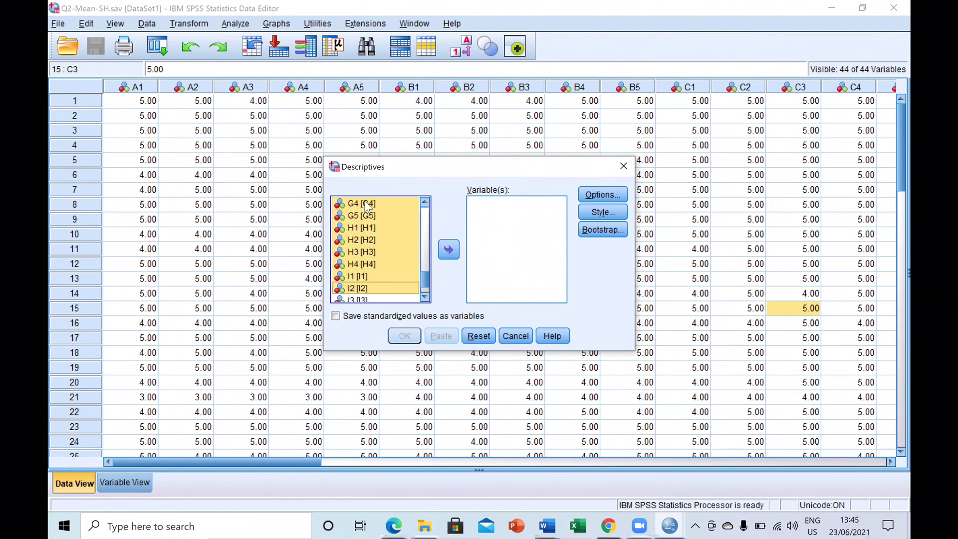
{"action": "key", "text": "shift+Down"}
{"action": "key", "text": "shift+Down"}
{"action": "key", "text": "shift+Down"}
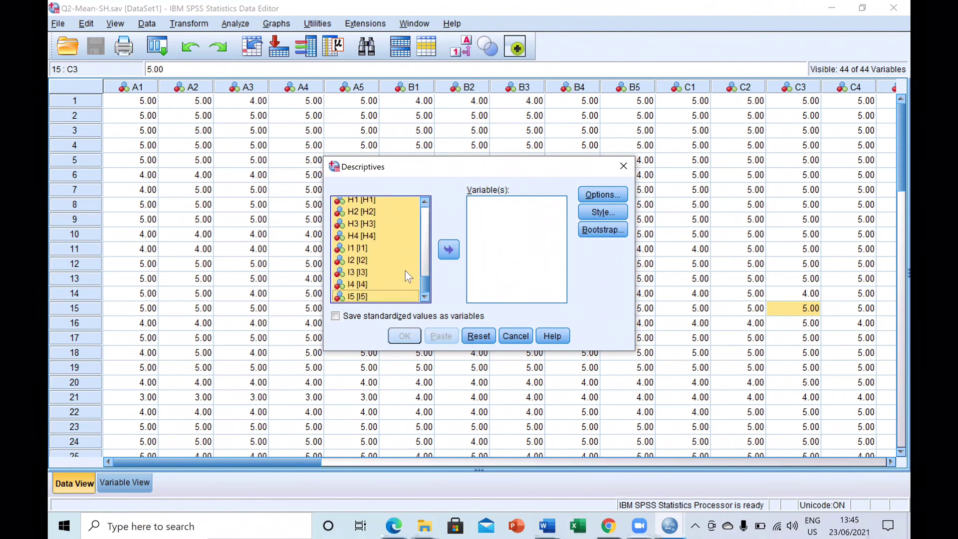
{"action": "left_click", "coordinate": [448, 250]}
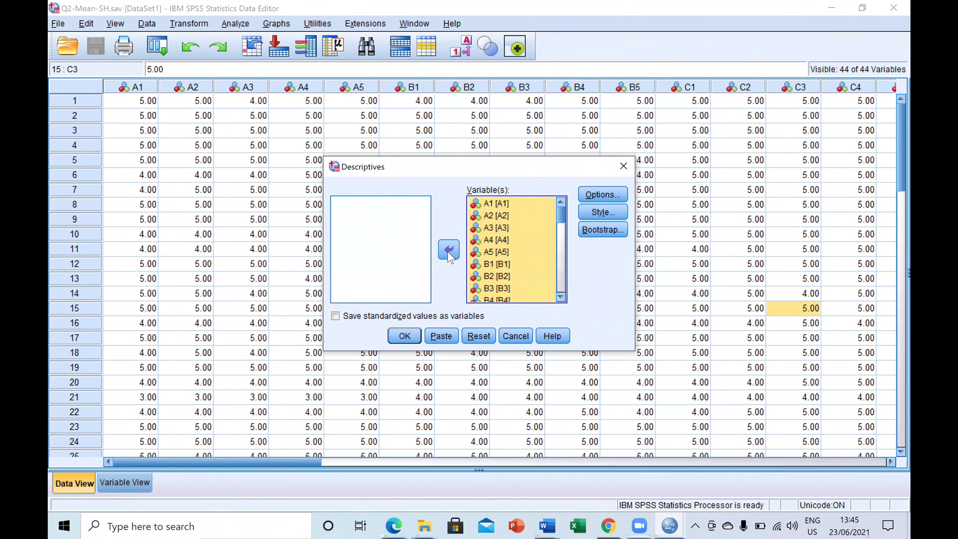
Step: Run the Descriptives with mean, standard deviation, minimum and maximum, displayed in variable list order
{"action": "left_click", "coordinate": [607, 198]}
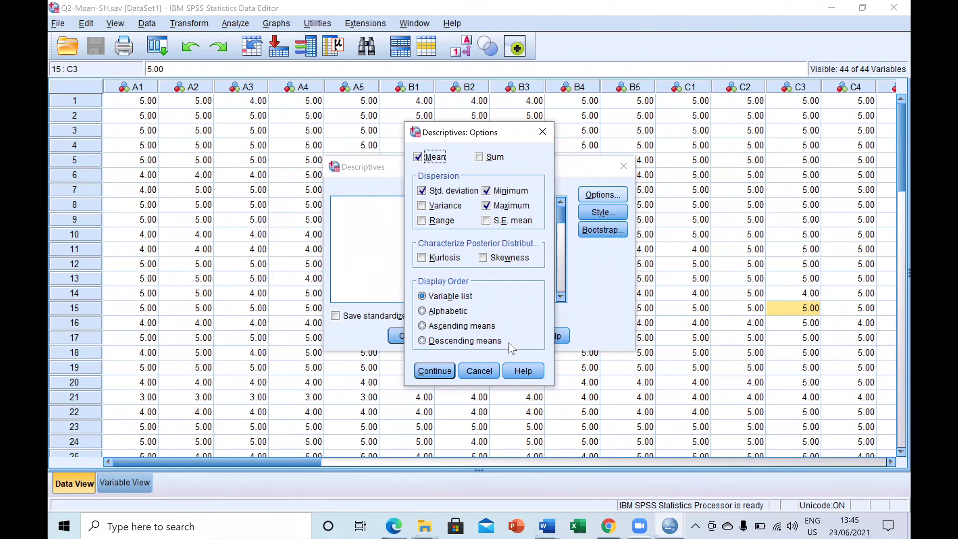
{"action": "left_click", "coordinate": [436, 372]}
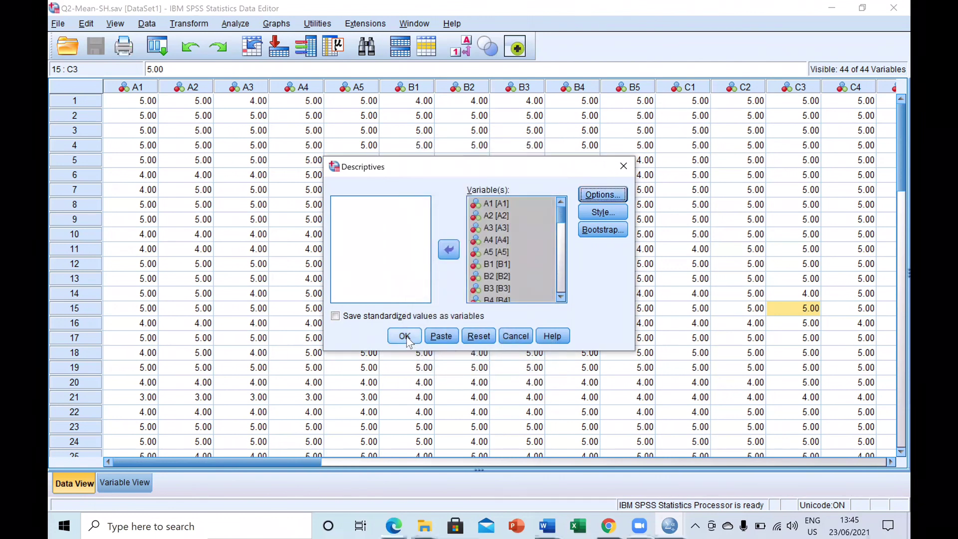
{"action": "left_click", "coordinate": [405, 336]}
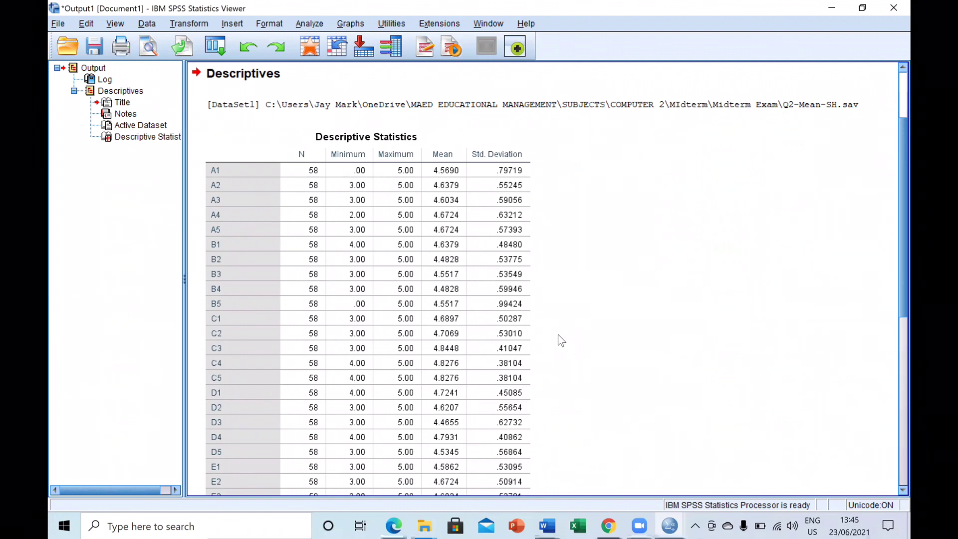
Step: Examine the Descriptive Statistics table for items A1 through I5, including their means and standard deviations
{"action": "left_click", "coordinate": [505, 361]}
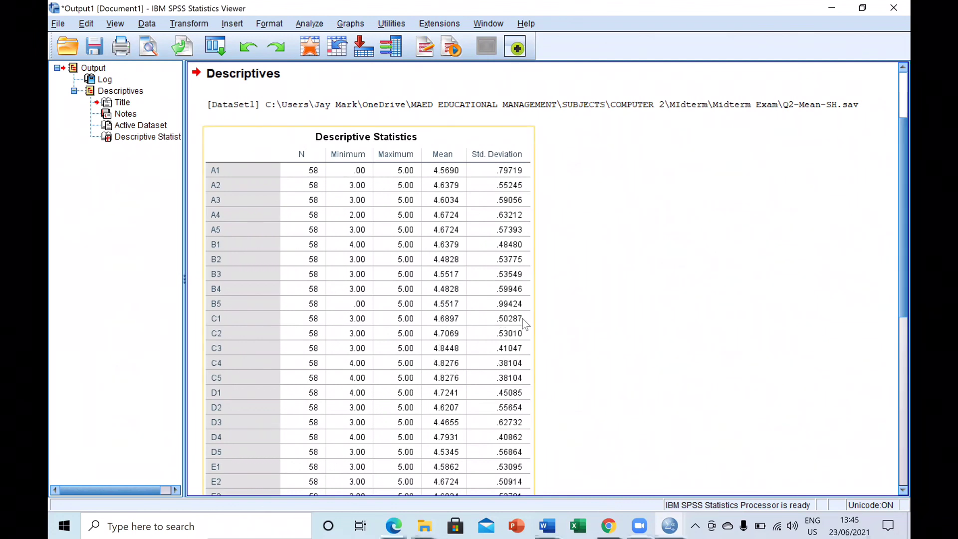
{"action": "scroll", "coordinate": [490, 333], "scroll_direction": "up", "scroll_amount": 2}
{"action": "scroll", "coordinate": [473, 339], "scroll_direction": "down", "scroll_amount": 9}
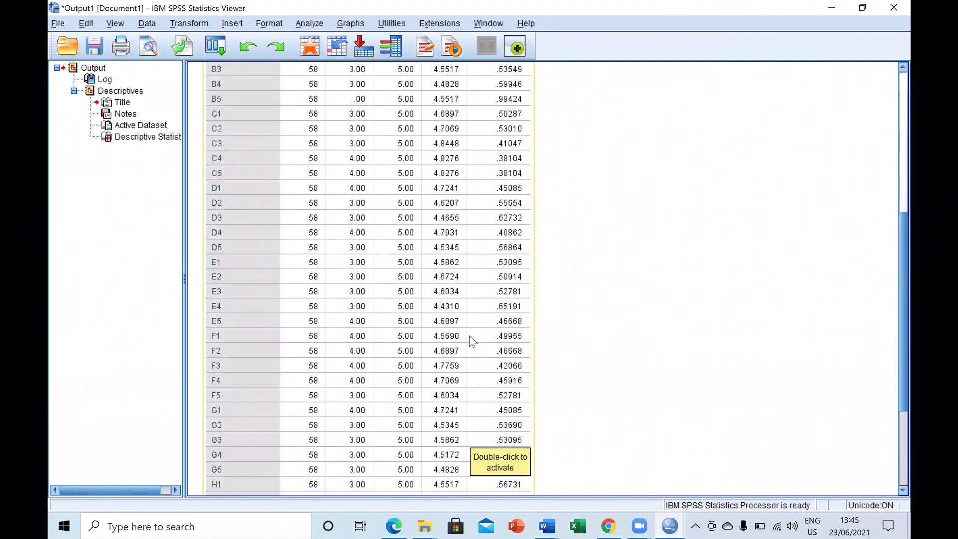
{"action": "scroll", "coordinate": [472, 341], "scroll_direction": "up", "scroll_amount": 8}
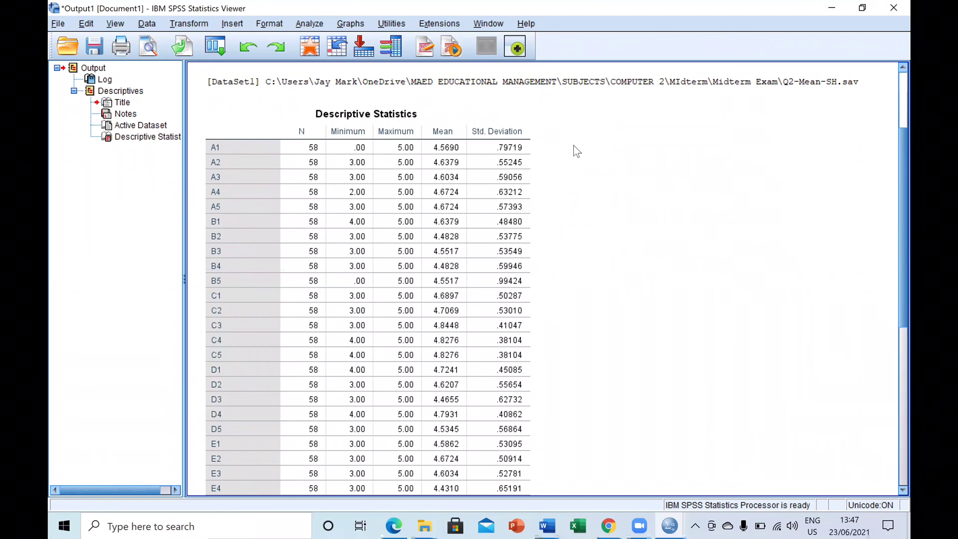
{"action": "scroll", "coordinate": [576, 151], "scroll_direction": "down", "scroll_amount": 8}
{"action": "scroll", "coordinate": [577, 151], "scroll_direction": "up", "scroll_amount": 10}
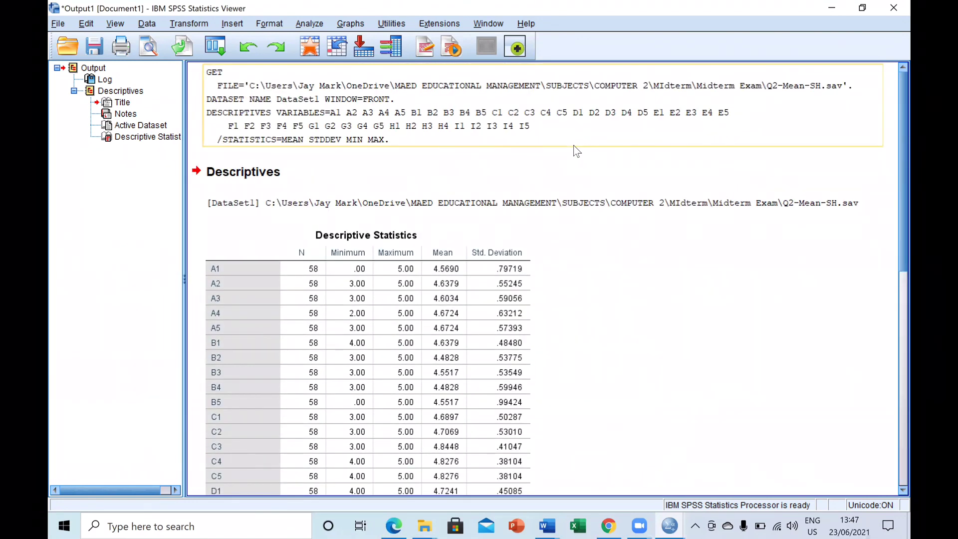
{"action": "scroll", "coordinate": [576, 151], "scroll_direction": "down", "scroll_amount": 8}
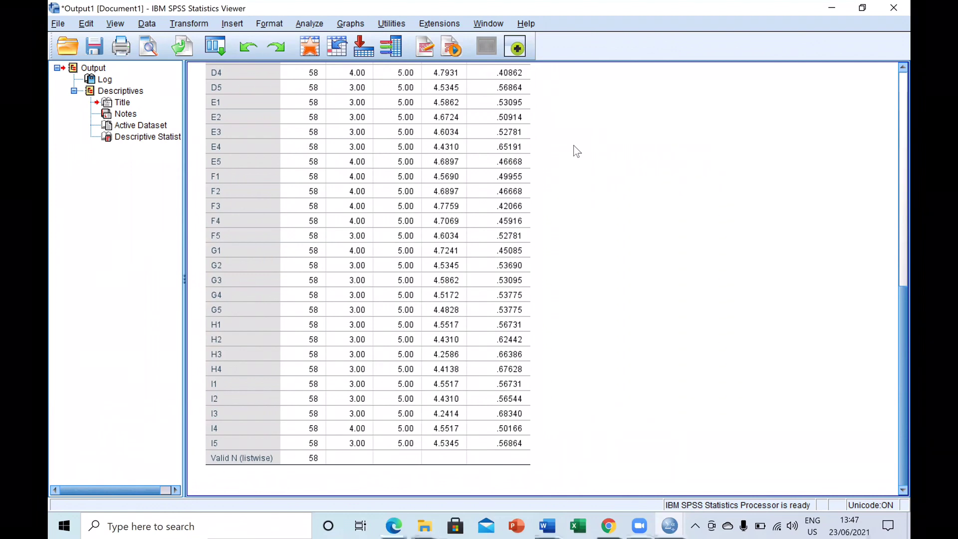
{"action": "scroll", "coordinate": [577, 151], "scroll_direction": "up", "scroll_amount": 3}
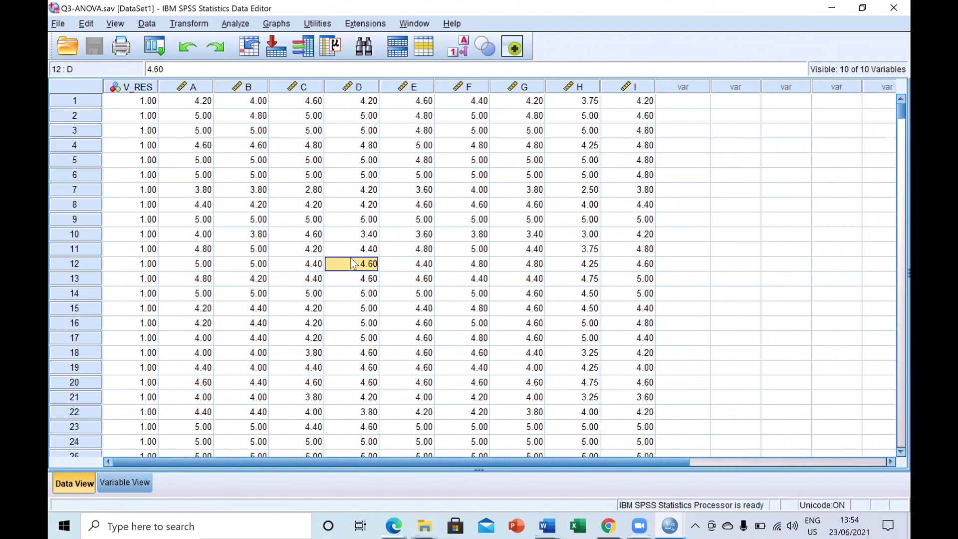
Step: Set up a One-Way ANOVA on Q3-ANOVA.sav with variables A through I as the dependent variables
{"action": "left_click", "coordinate": [243, 25]}
{"action": "mouse_move", "coordinate": [275, 103]}
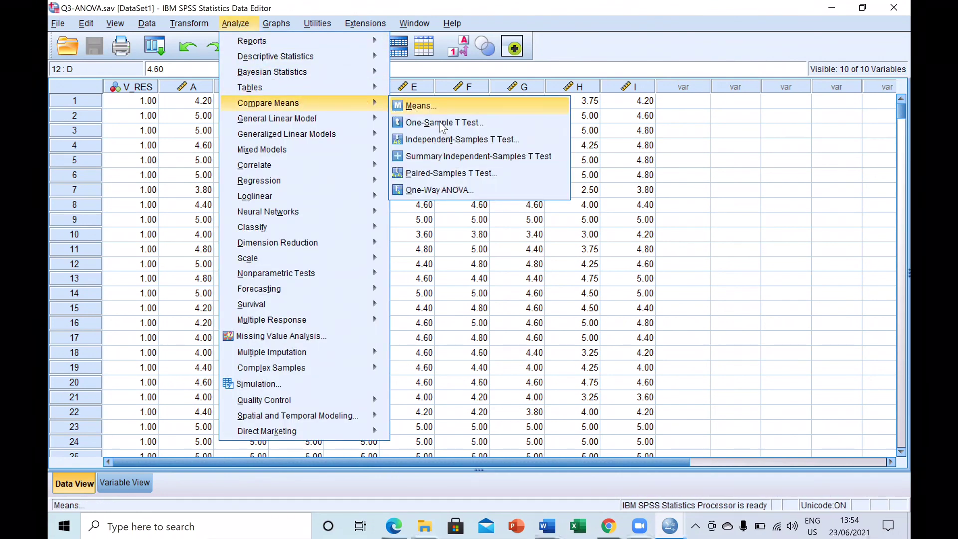
{"action": "left_click", "coordinate": [439, 190]}
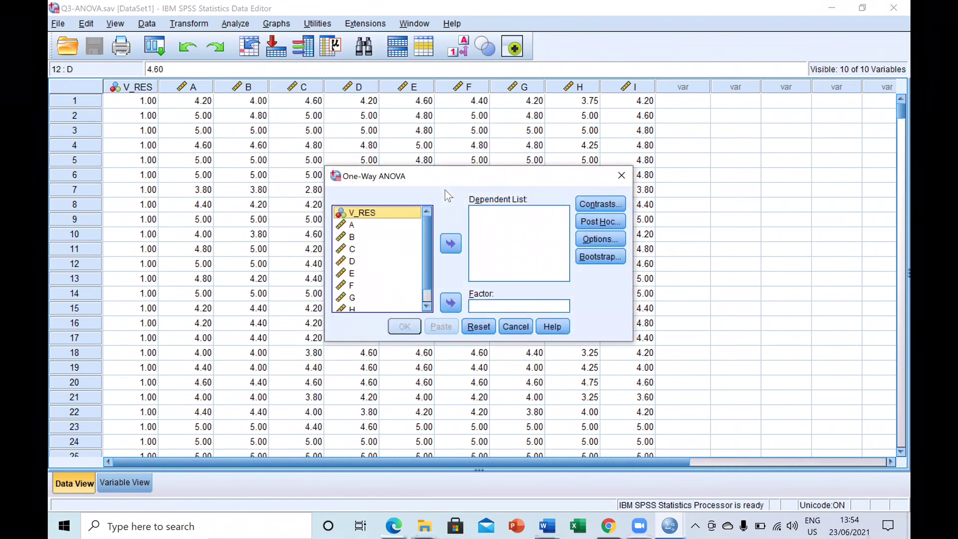
{"action": "left_click", "coordinate": [391, 224]}
{"action": "left_click", "coordinate": [354, 225]}
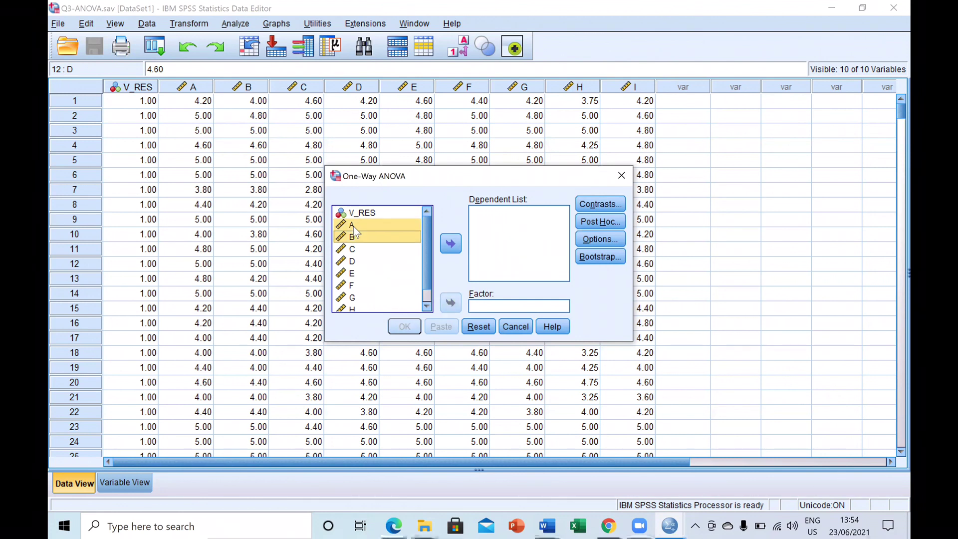
{"action": "key", "text": "shift+Down"}
{"action": "key", "text": "shift+Down"}
{"action": "key", "text": "shift+Down"}
{"action": "key", "text": "shift+Down"}
{"action": "key", "text": "shift+Down"}
{"action": "key", "text": "shift+Down"}
{"action": "key", "text": "shift+Down"}
{"action": "key", "text": "shift+Down"}
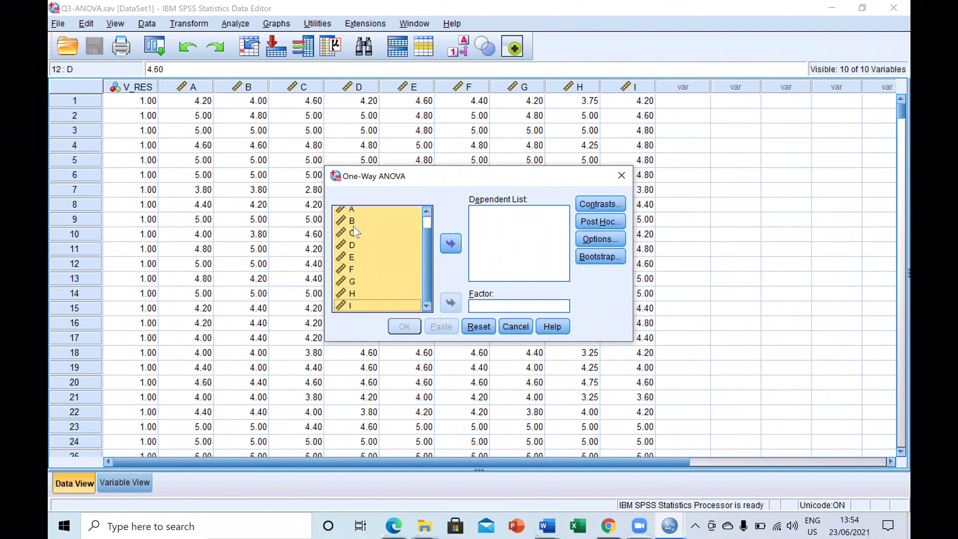
{"action": "left_click", "coordinate": [452, 244]}
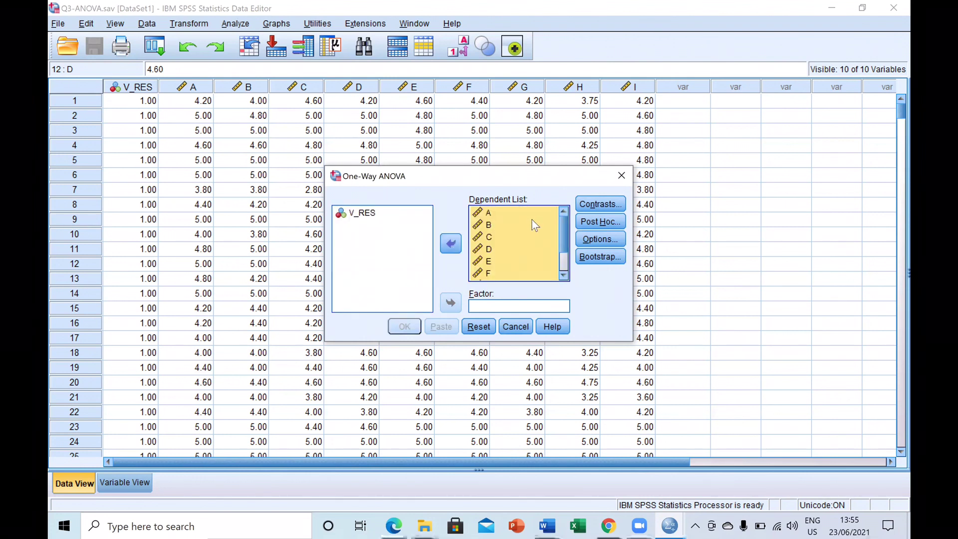
Step: Assign V_RES as the factor of the One-Way ANOVA
{"action": "left_click", "coordinate": [371, 217]}
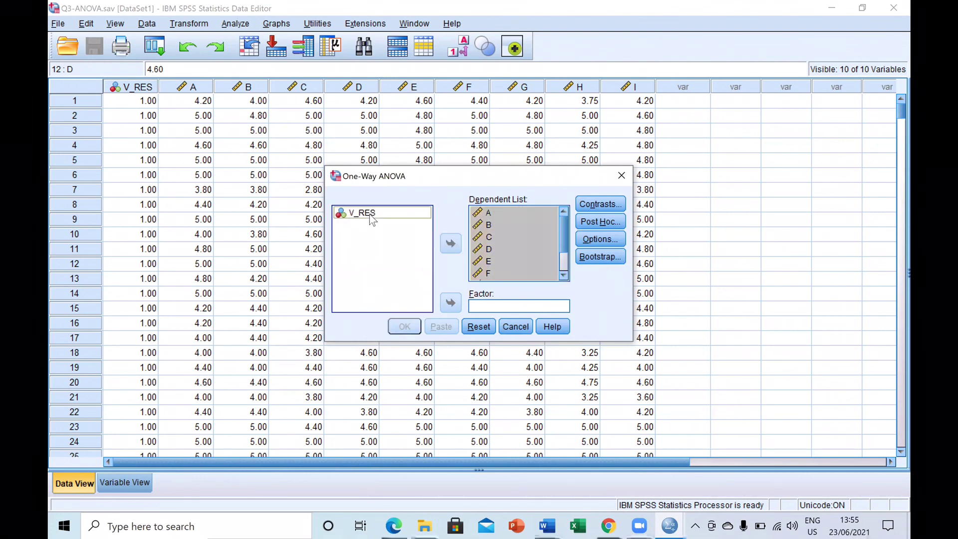
{"action": "left_click", "coordinate": [371, 215]}
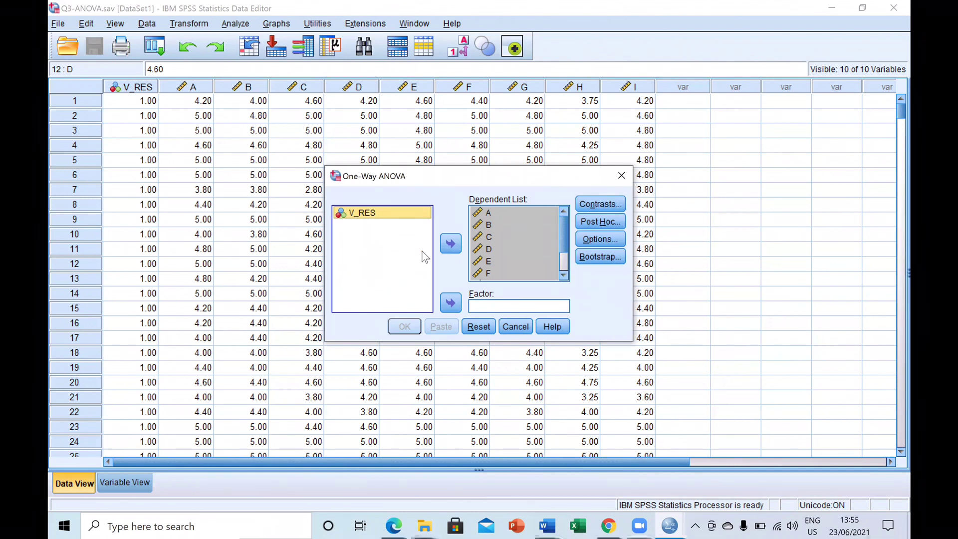
{"action": "left_click", "coordinate": [451, 302]}
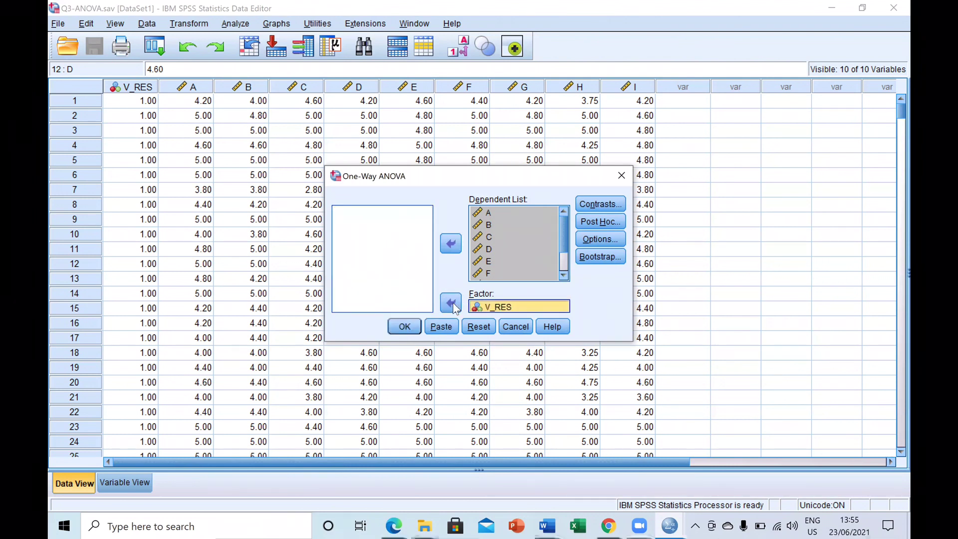
Step: Add the Tukey's-b post hoc test and run the One-Way ANOVA
{"action": "left_click", "coordinate": [601, 223]}
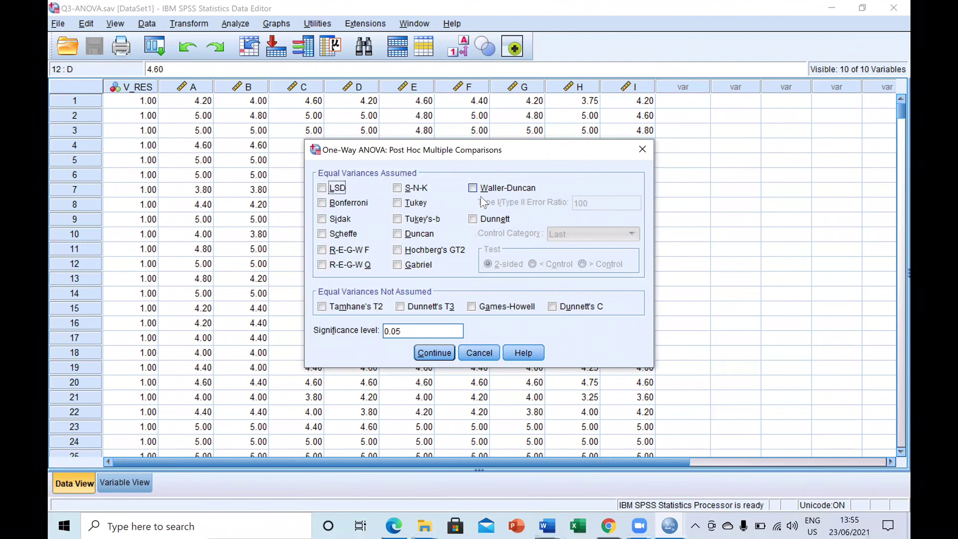
{"action": "left_click", "coordinate": [397, 220]}
{"action": "left_click", "coordinate": [432, 353]}
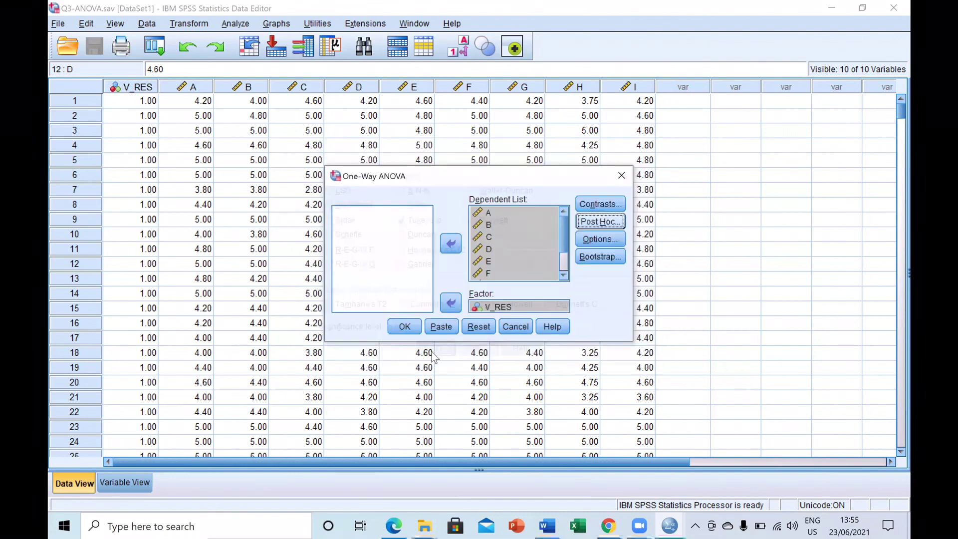
{"action": "left_click", "coordinate": [404, 327]}
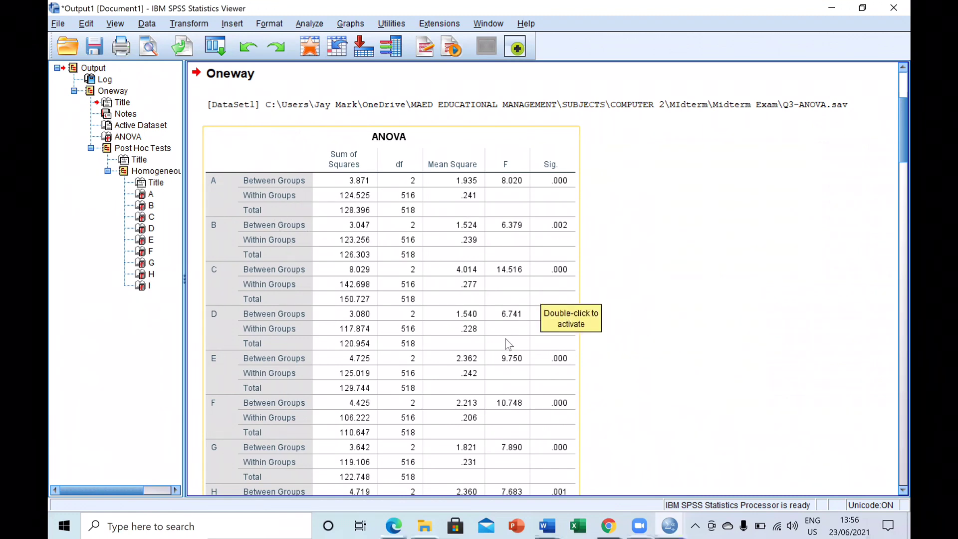
Step: Examine the ANOVA table for variables A through I and the Tukey B homogeneous subsets for variable A
{"action": "scroll", "coordinate": [508, 344], "scroll_direction": "up", "scroll_amount": 5}
{"action": "scroll", "coordinate": [508, 344], "scroll_direction": "down", "scroll_amount": 15}
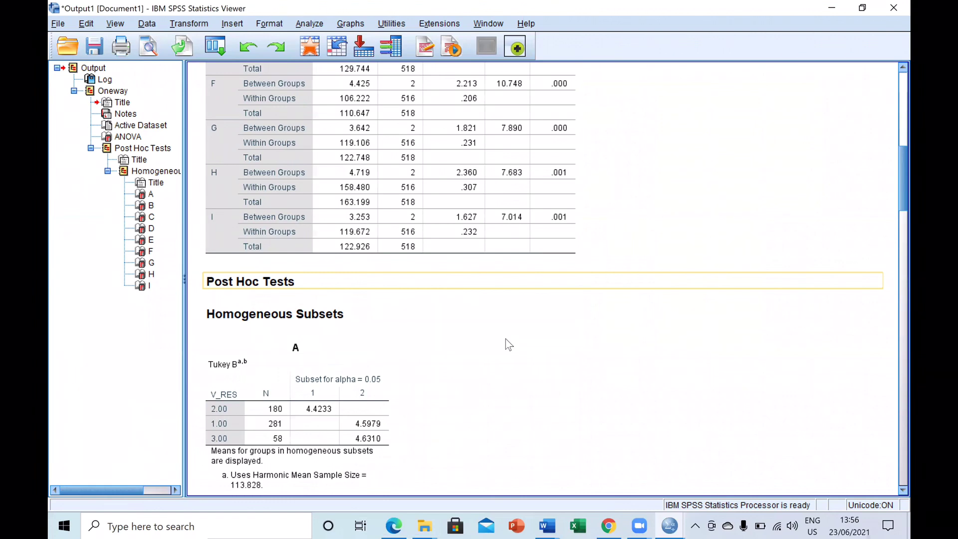
{"action": "scroll", "coordinate": [508, 344], "scroll_direction": "up", "scroll_amount": 3}
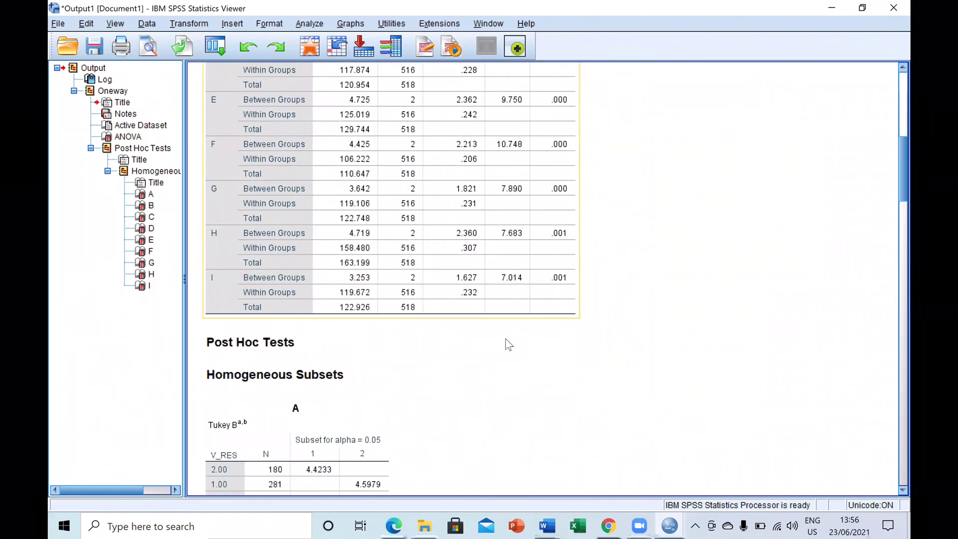
{"action": "scroll", "coordinate": [508, 344], "scroll_direction": "down", "scroll_amount": 9}
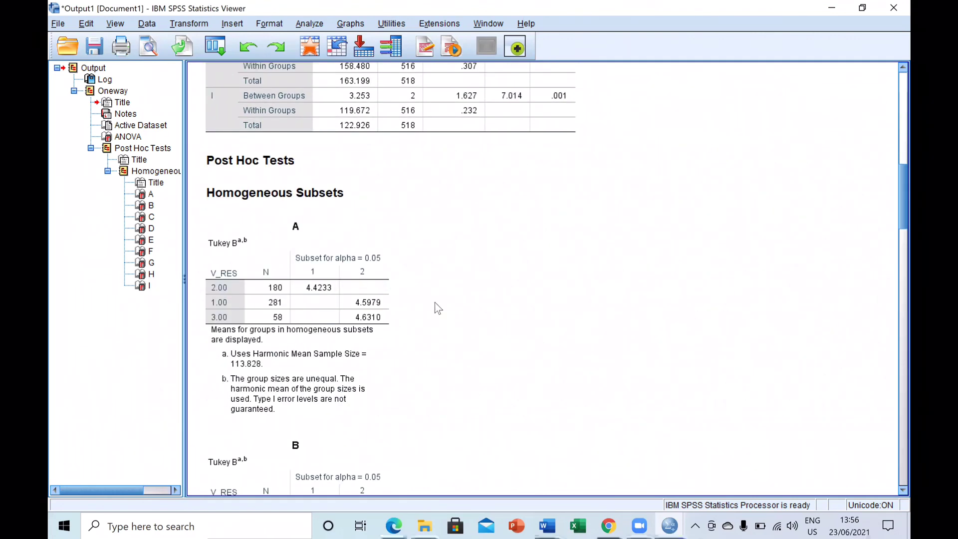
{"action": "left_click", "coordinate": [340, 375]}
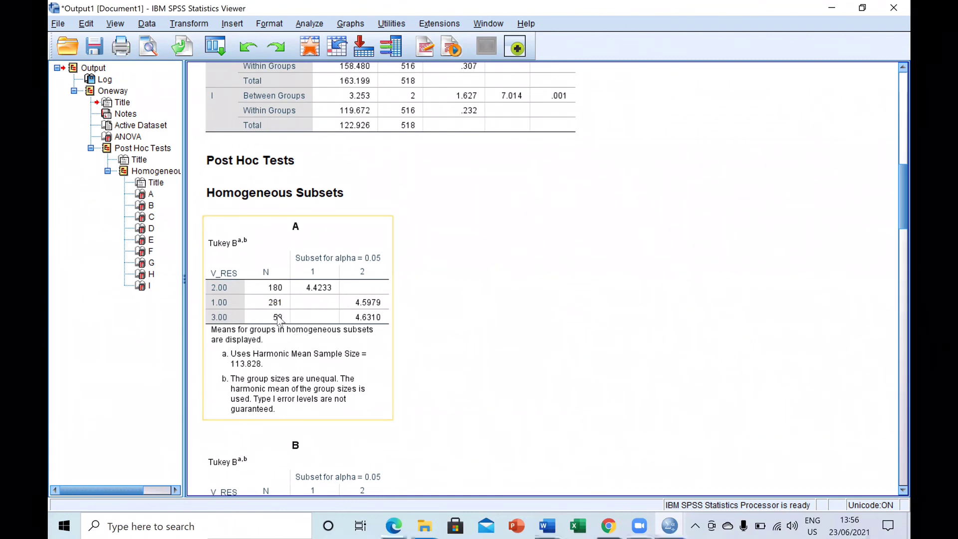
{"action": "left_click", "coordinate": [444, 306]}
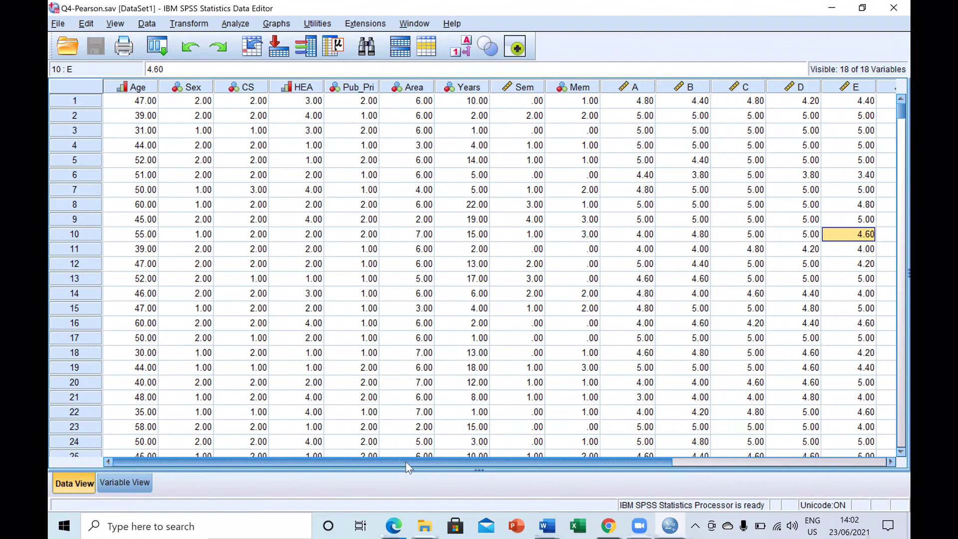
Step: Run a two-tailed Pearson bivariate correlation on Q4-Pearson.sav with all variables from Age through I, flagging significant correlations
{"action": "left_click_drag", "start_coordinate": [405, 462], "coordinate": [353, 470]}
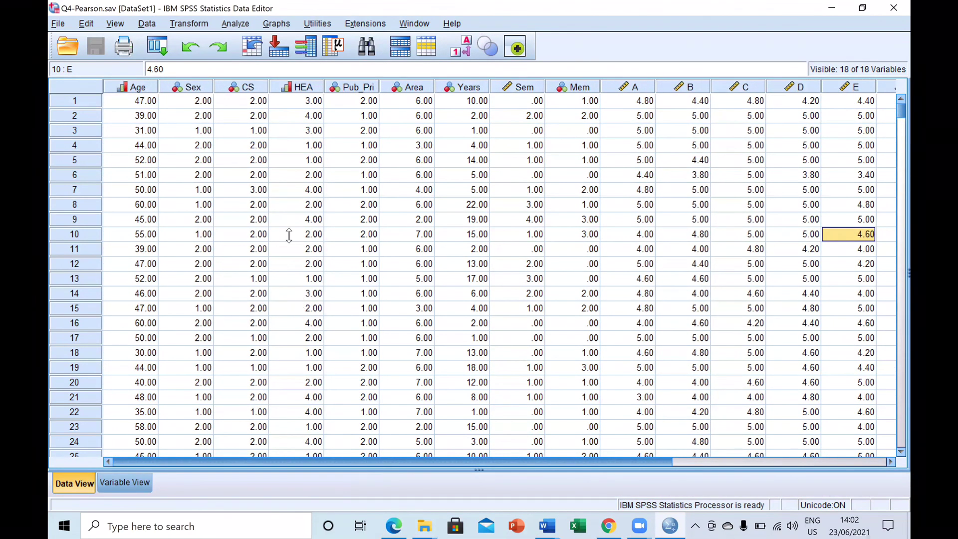
{"action": "left_click", "coordinate": [234, 25]}
{"action": "mouse_move", "coordinate": [266, 168]}
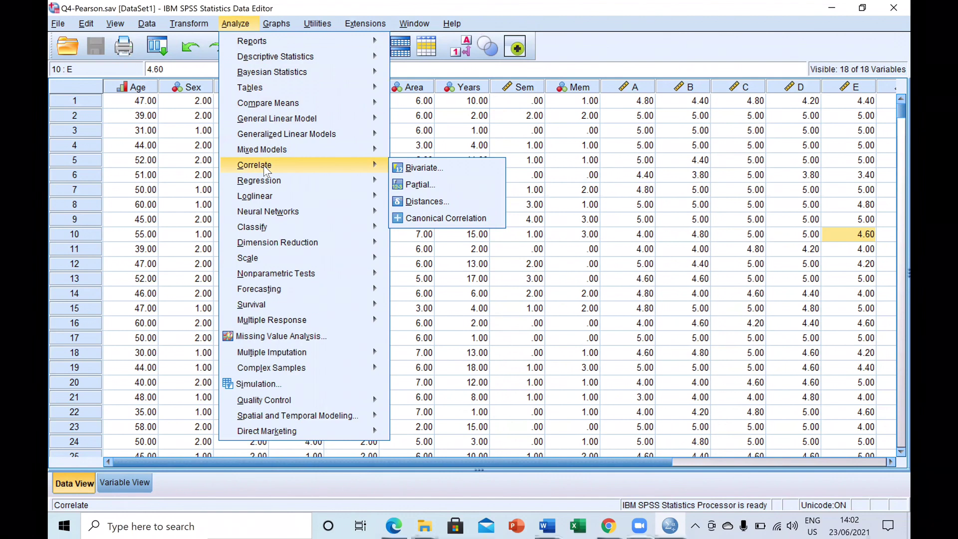
{"action": "left_click", "coordinate": [424, 168]}
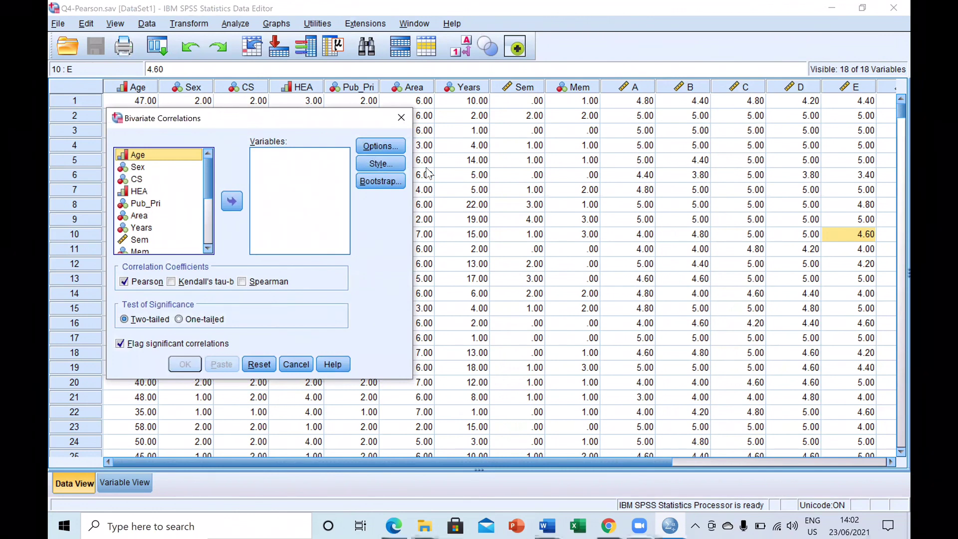
{"action": "left_click_drag", "start_coordinate": [280, 120], "coordinate": [462, 116]}
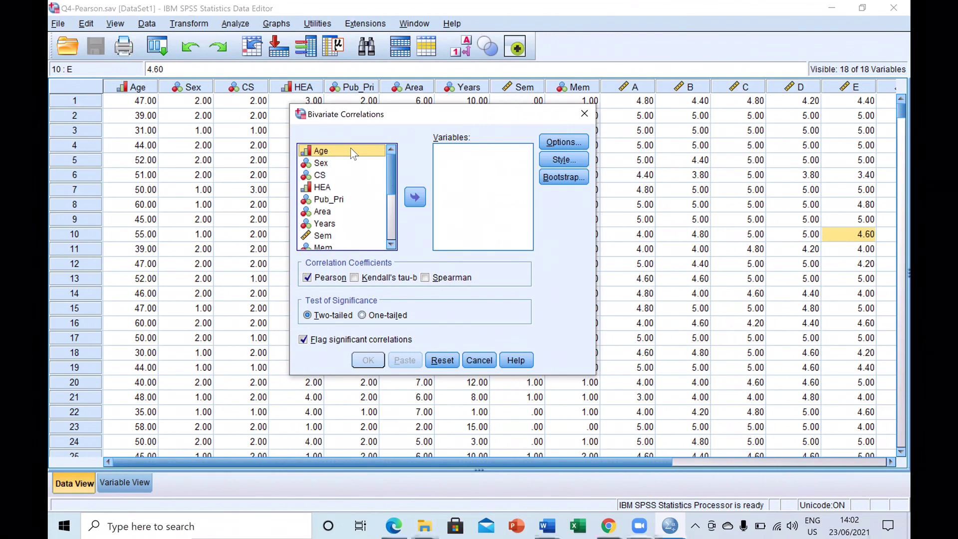
{"action": "key", "text": "shift+Down"}
{"action": "key", "text": "shift+Down"}
{"action": "key", "text": "shift+Down"}
{"action": "key", "text": "shift+Down"}
{"action": "key", "text": "shift+Down"}
{"action": "key", "text": "shift+Down"}
{"action": "key", "text": "shift+Down"}
{"action": "key", "text": "shift+Down"}
{"action": "key", "text": "shift+Down"}
{"action": "key", "text": "shift+Down"}
{"action": "key", "text": "shift+Down"}
{"action": "key", "text": "shift+Down"}
{"action": "key", "text": "shift+Down"}
{"action": "key", "text": "shift+Down"}
{"action": "key", "text": "shift+Down"}
{"action": "key", "text": "shift+Down"}
{"action": "key", "text": "shift+Down"}
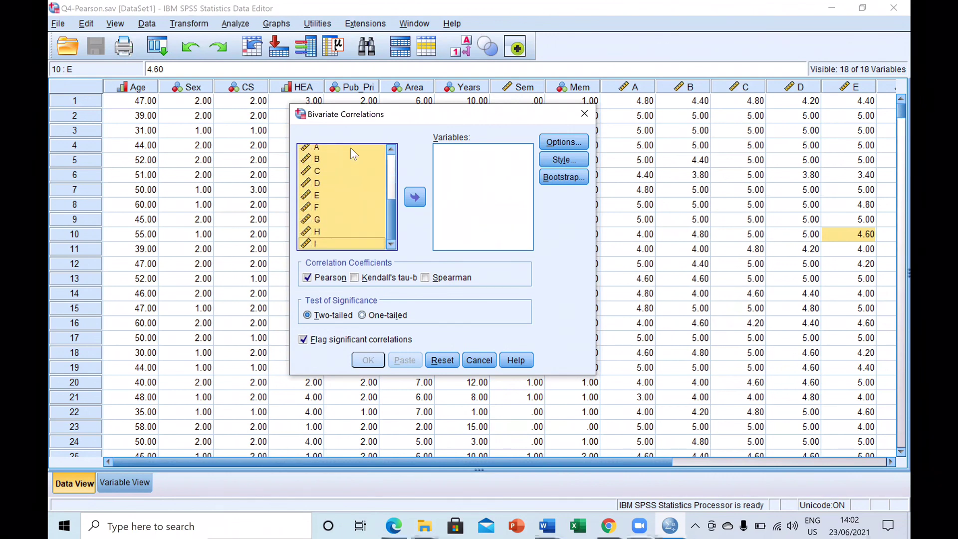
{"action": "left_click", "coordinate": [416, 196]}
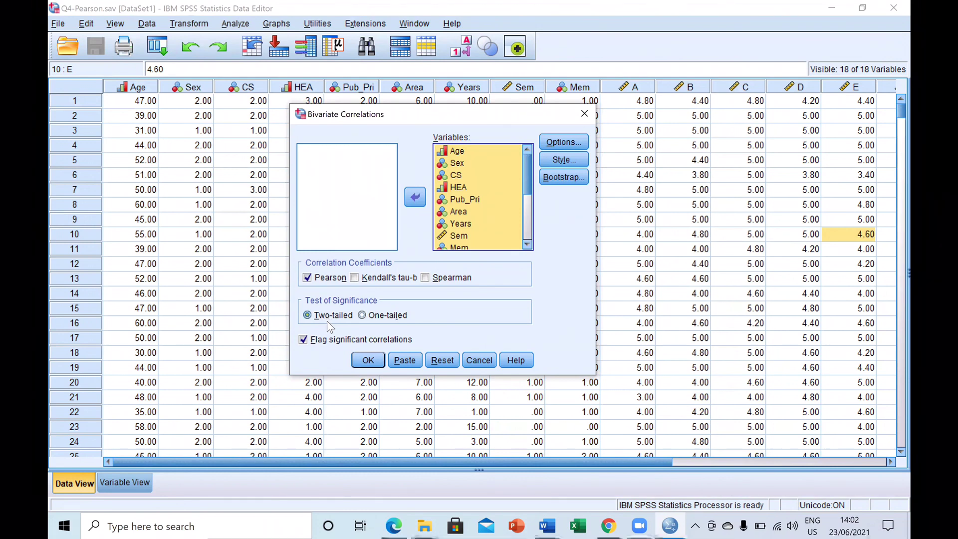
{"action": "left_click", "coordinate": [367, 361]}
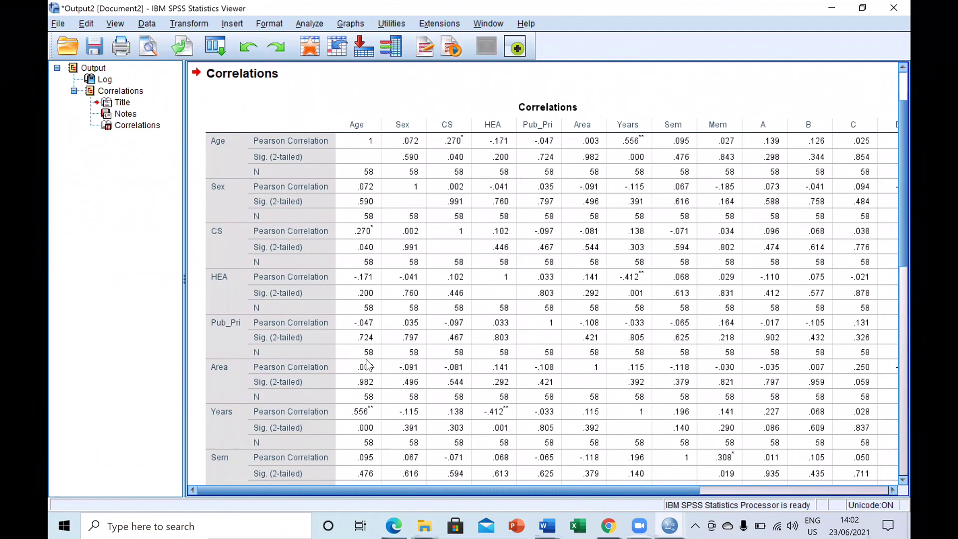
Step: Examine the Correlations table across its columns for the Pearson coefficients and two-tailed significance values
{"action": "left_click", "coordinate": [424, 411]}
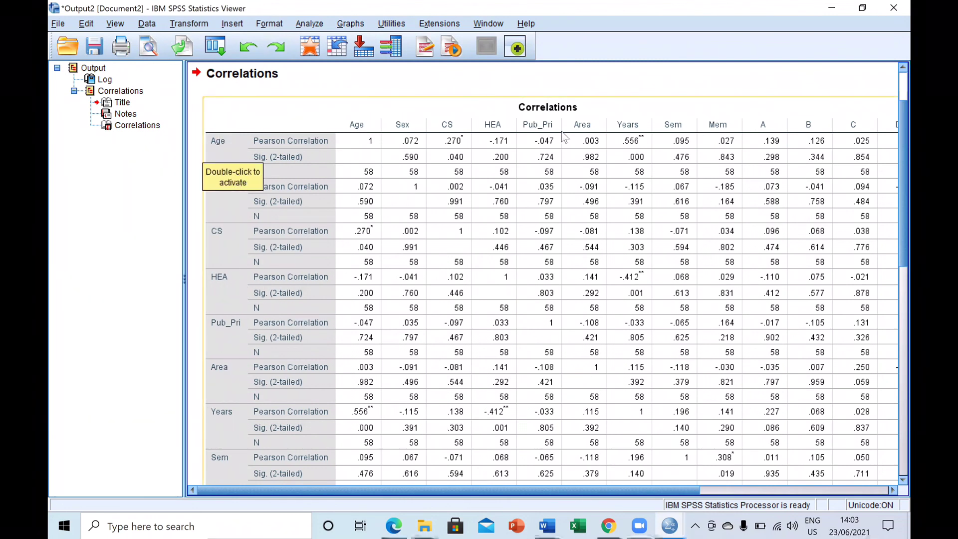
{"action": "left_click_drag", "start_coordinate": [607, 493], "coordinate": [749, 488]}
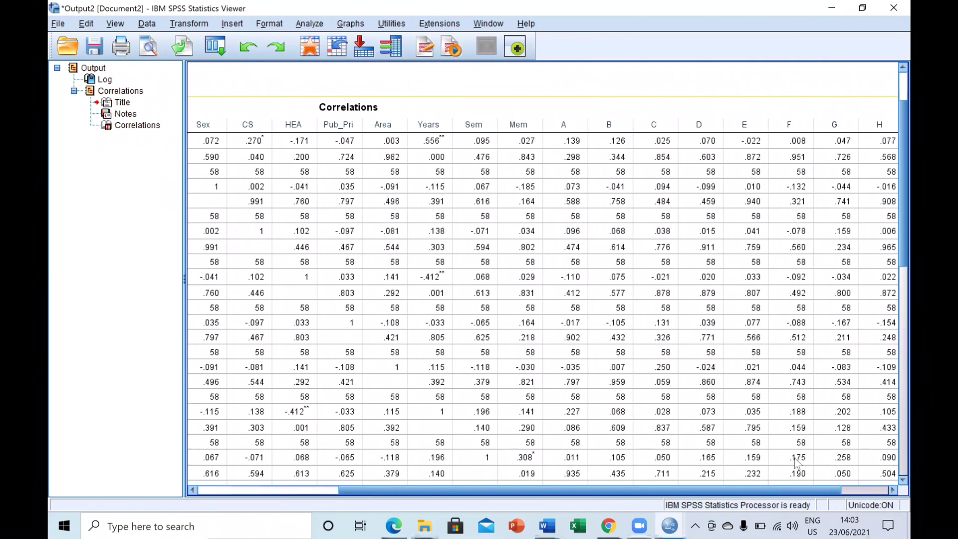
{"action": "left_click_drag", "start_coordinate": [794, 491], "coordinate": [673, 496]}
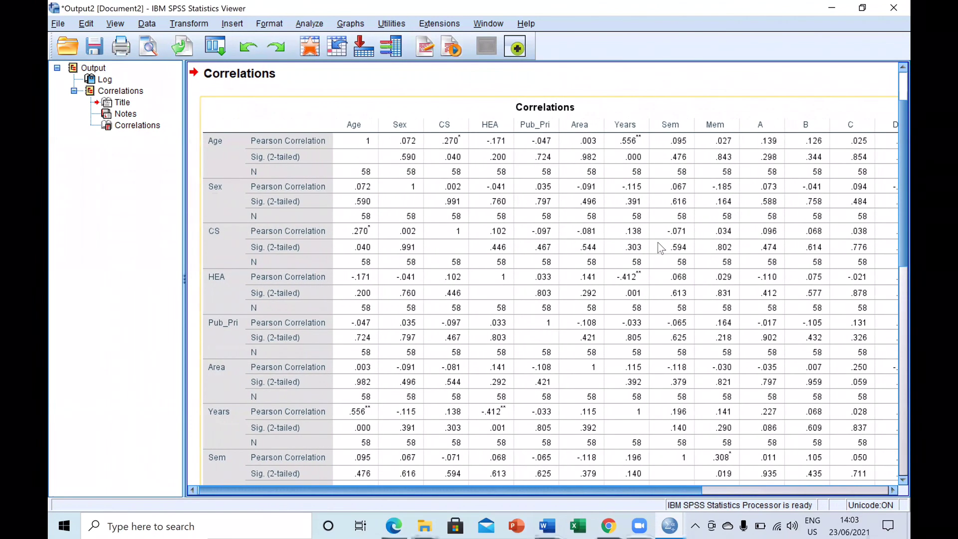